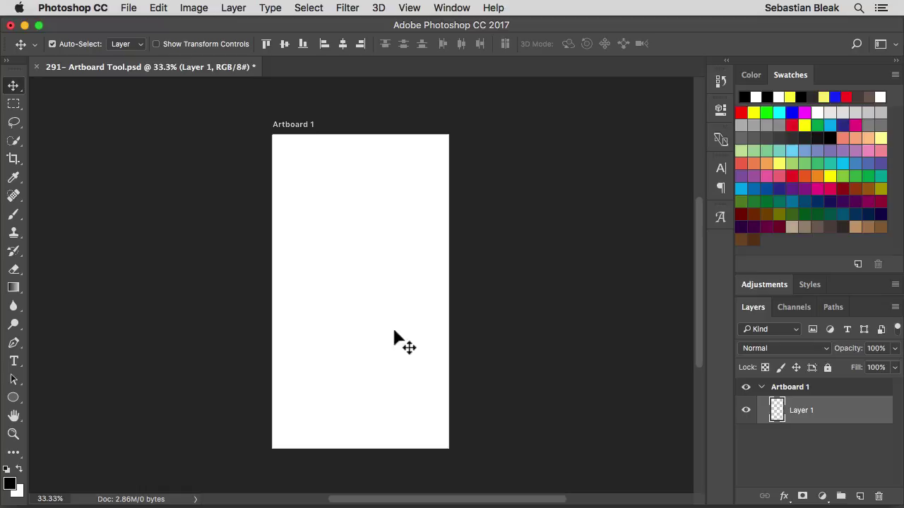
- With the Artboard Tool, draw a wide strip, a small square and a 696 × 259 px artboard right of Artboard 1
click(20, 90)
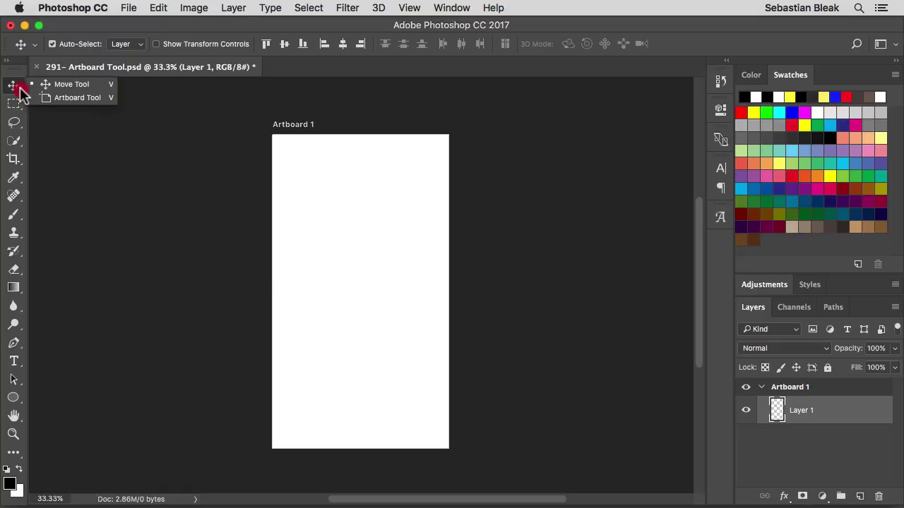
drag(20, 91, 33, 102)
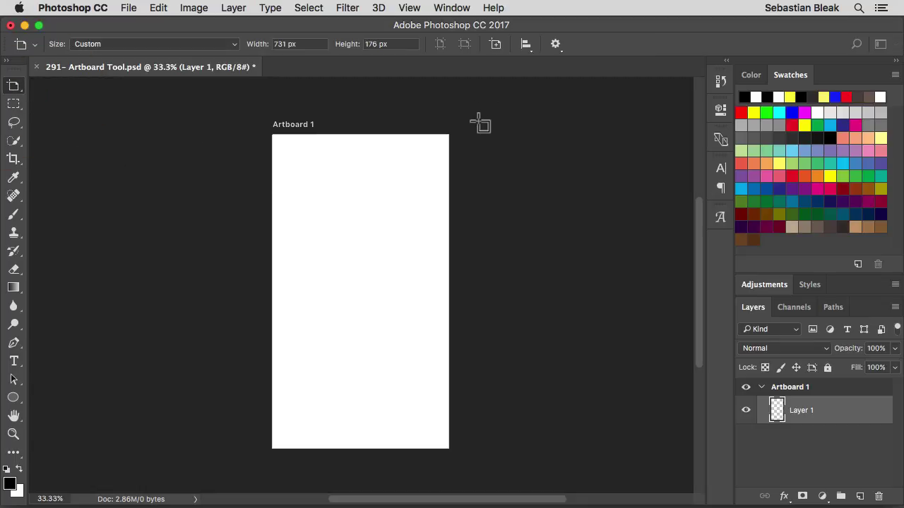
drag(464, 120, 628, 165)
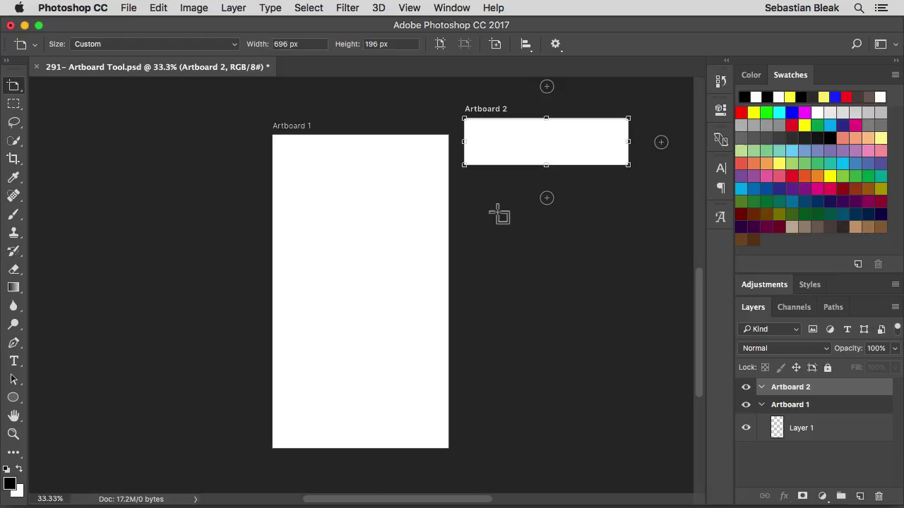
drag(498, 212, 583, 291)
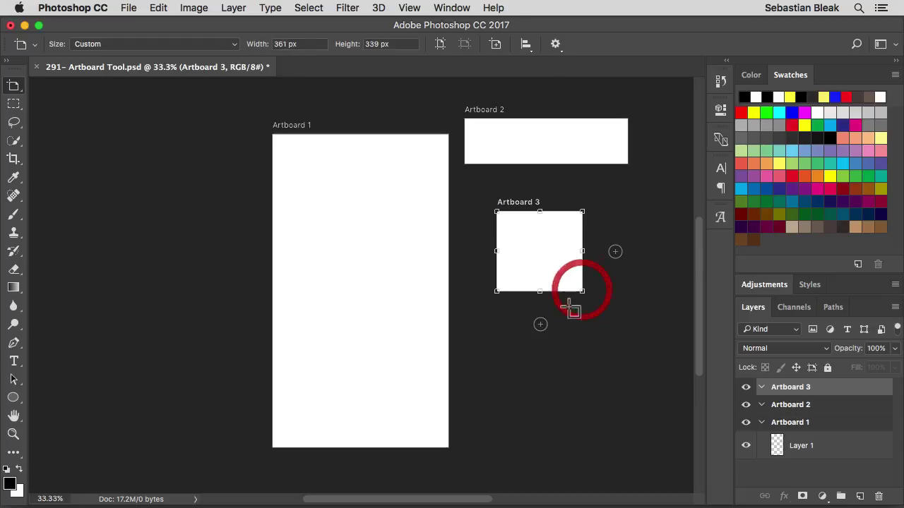
drag(466, 322, 628, 382)
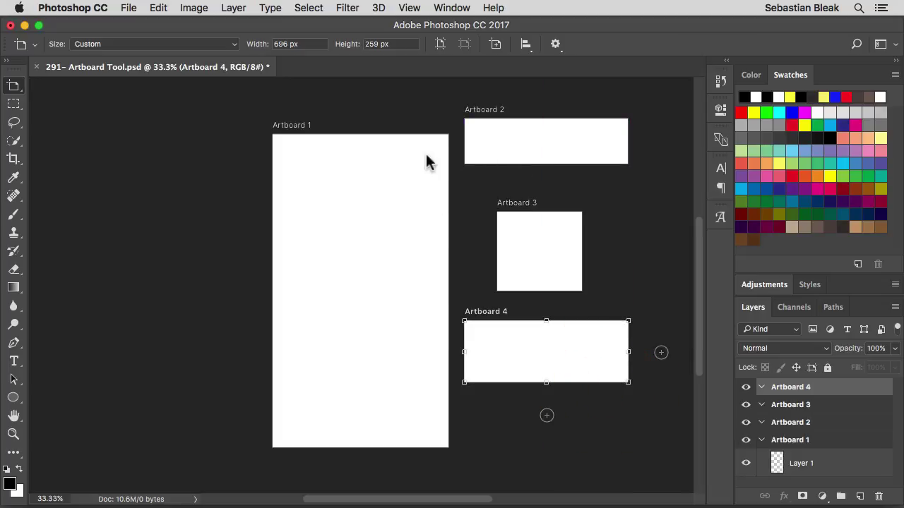
click(34, 45)
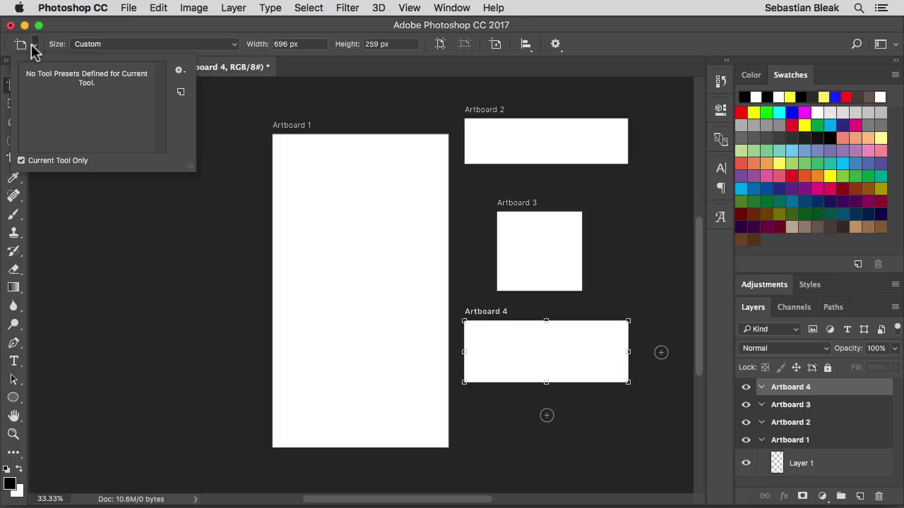
click(33, 47)
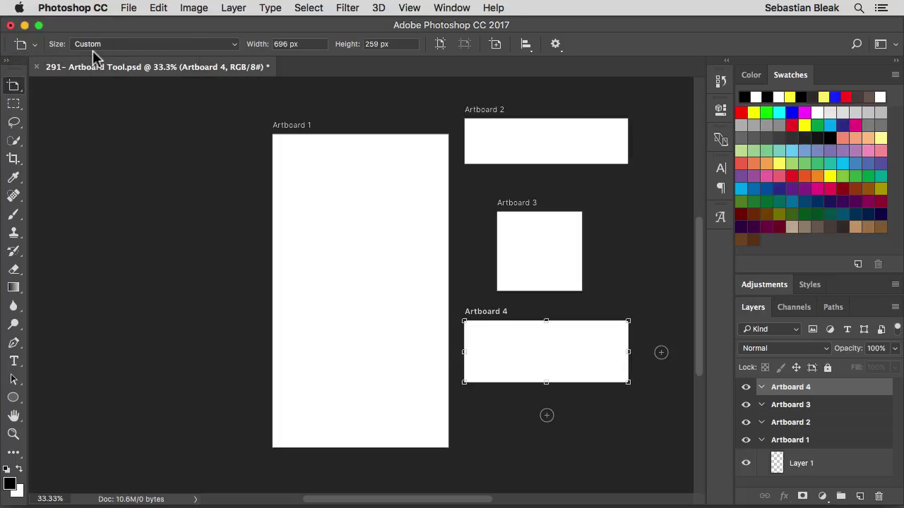
click(483, 315)
click(299, 131)
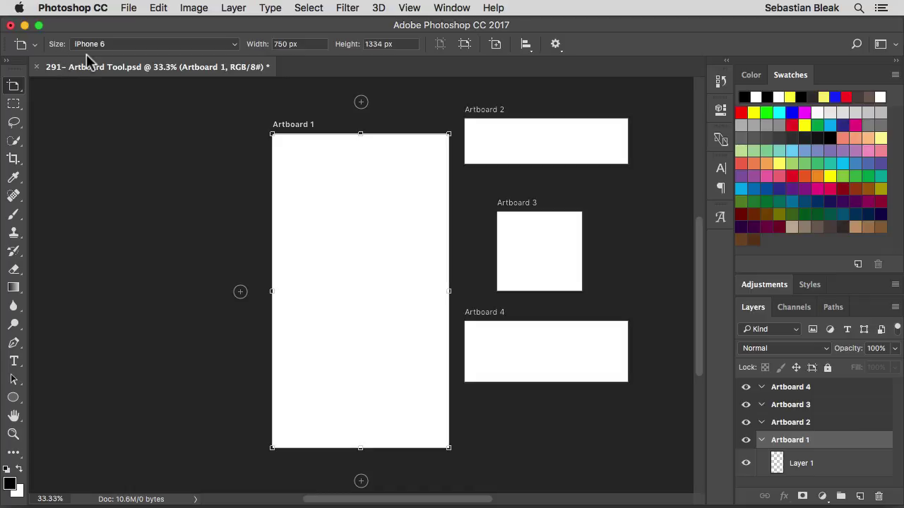
click(230, 45)
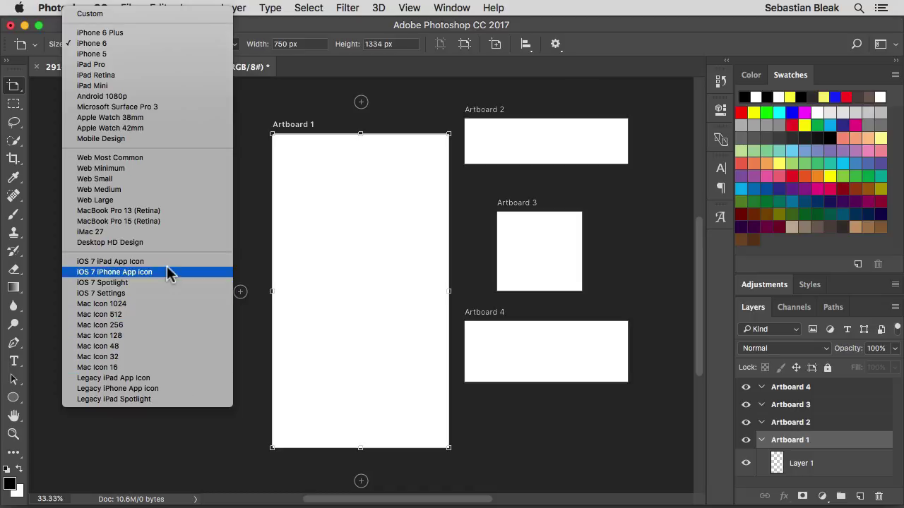
click(177, 54)
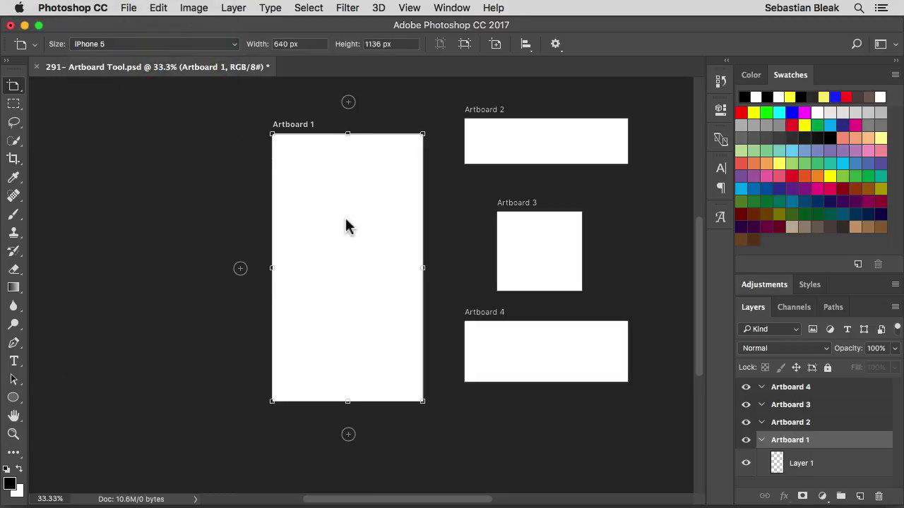
click(234, 44)
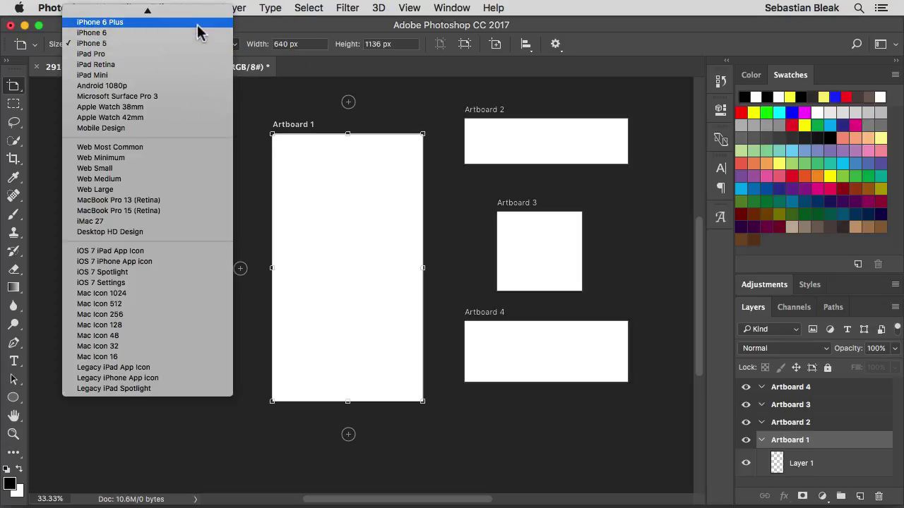
click(200, 29)
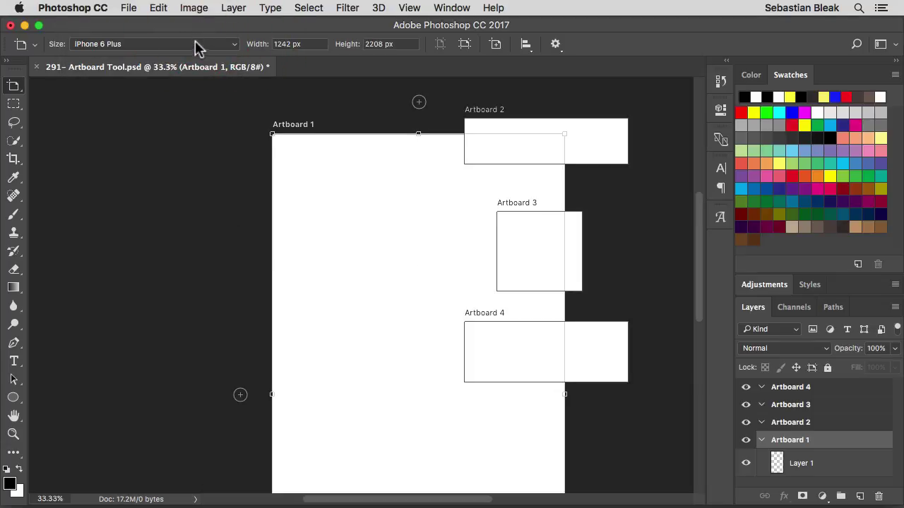
click(196, 43)
click(189, 55)
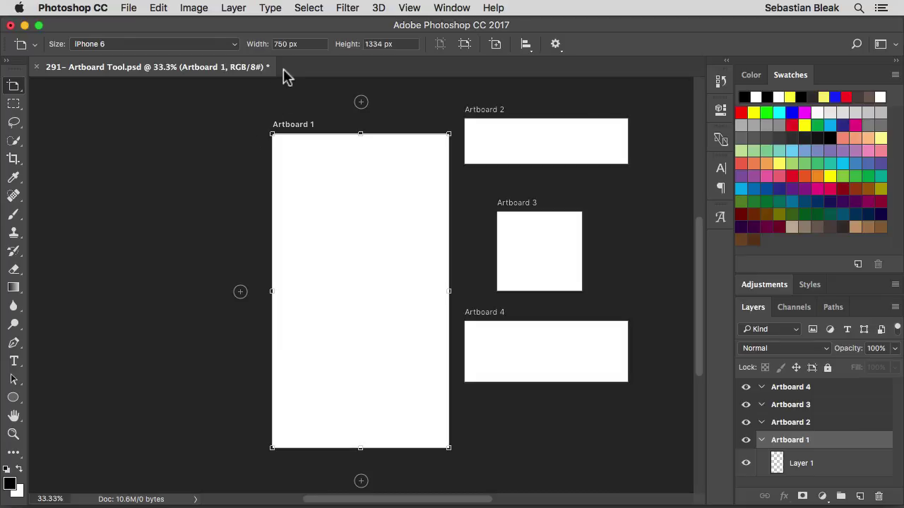
- Set Artboard 1's width to 800 px, then scrub it down to 706 px, keeping 1334 px height
click(280, 43)
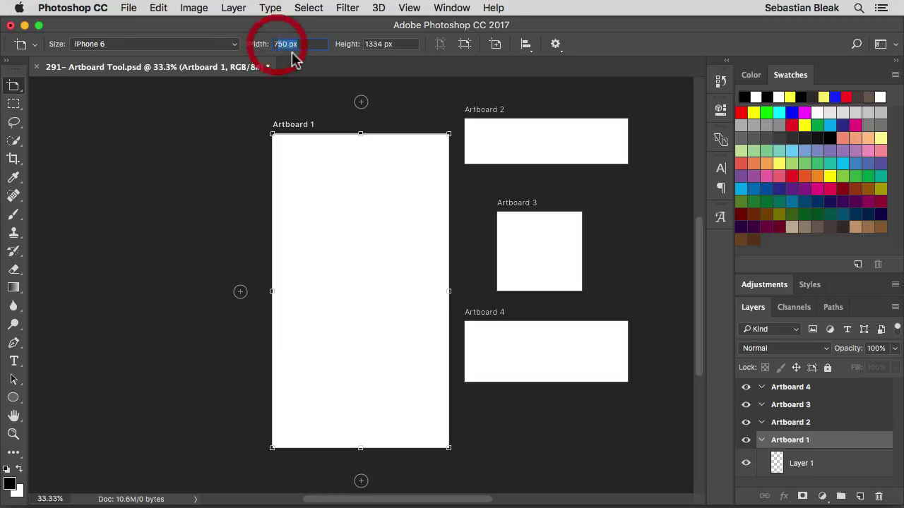
click(372, 44)
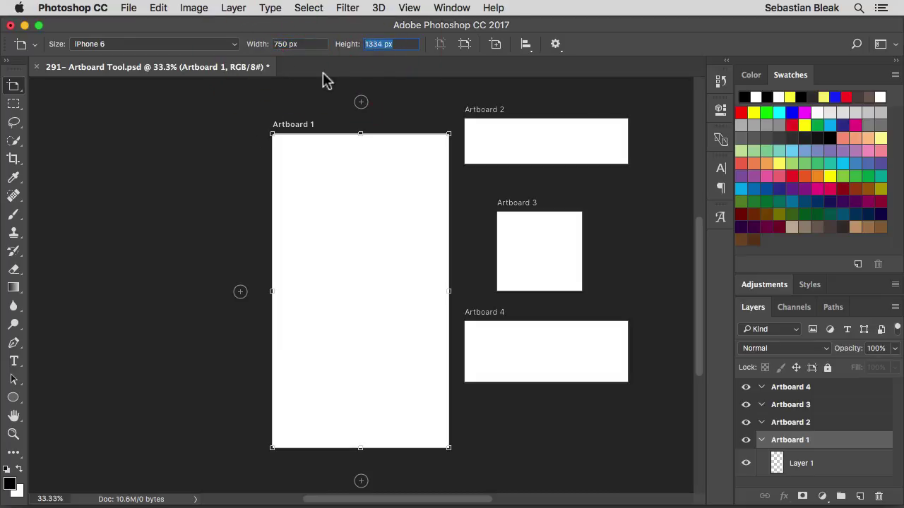
click(283, 44)
text(800)
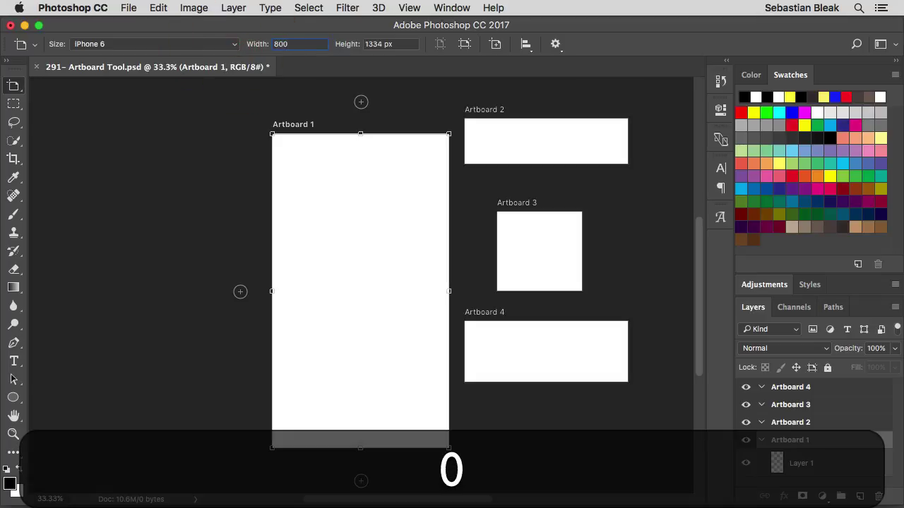
key(Tab)
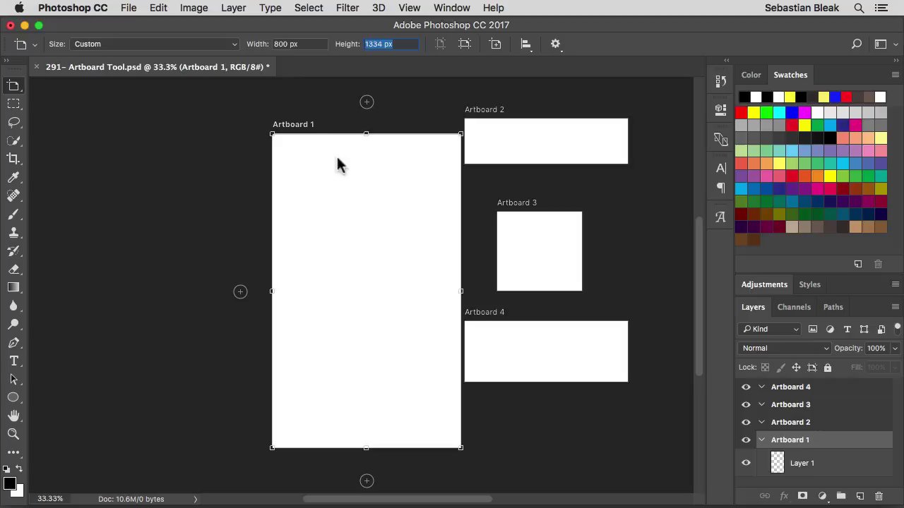
click(263, 50)
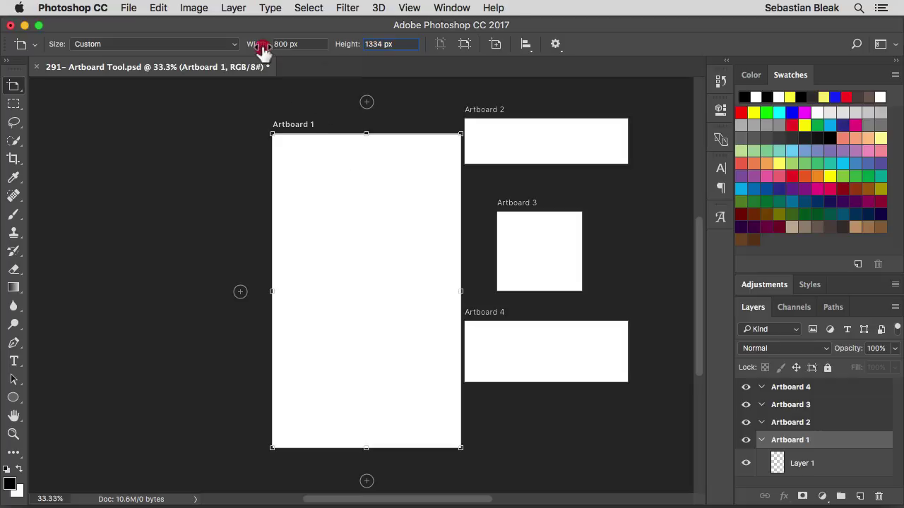
mouse_move(262, 51)
mouse_down()
mouse_move(239, 51)
mouse_move(257, 53)
mouse_move(249, 53)
mouse_up()
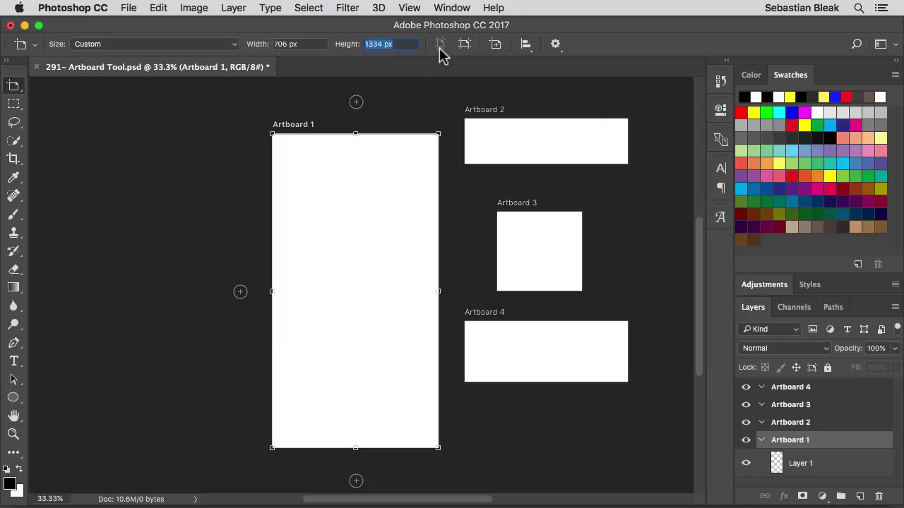
- Deselect Artboard 1, pan the view over the artboards, and select Artboard 4
click(487, 274)
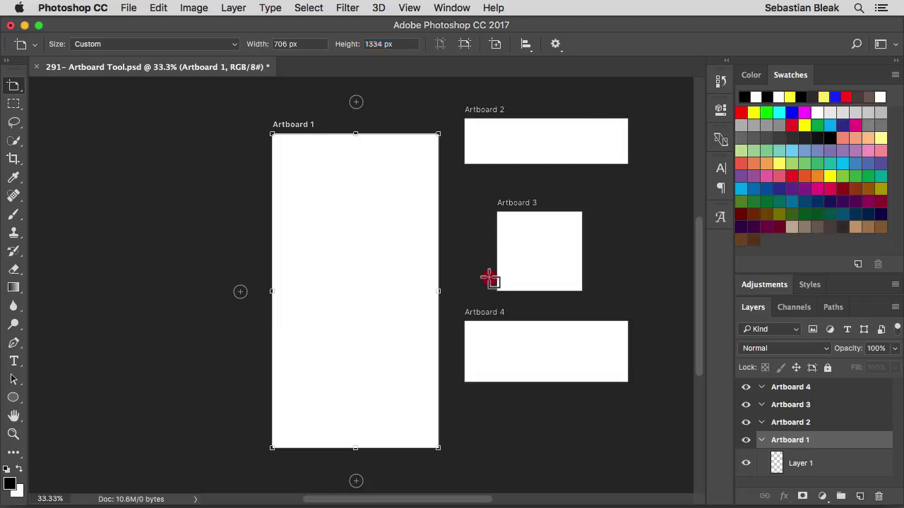
key(v)
key(space)
drag(524, 306, 349, 219)
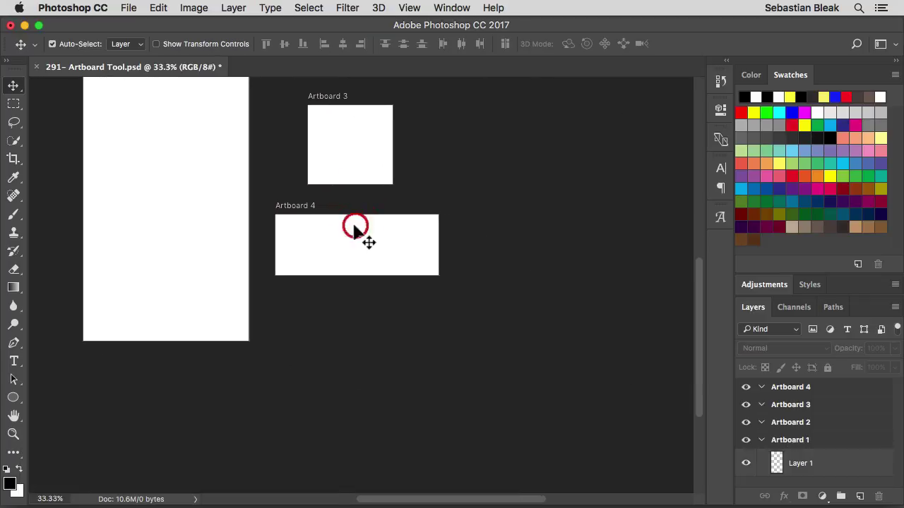
click(298, 210)
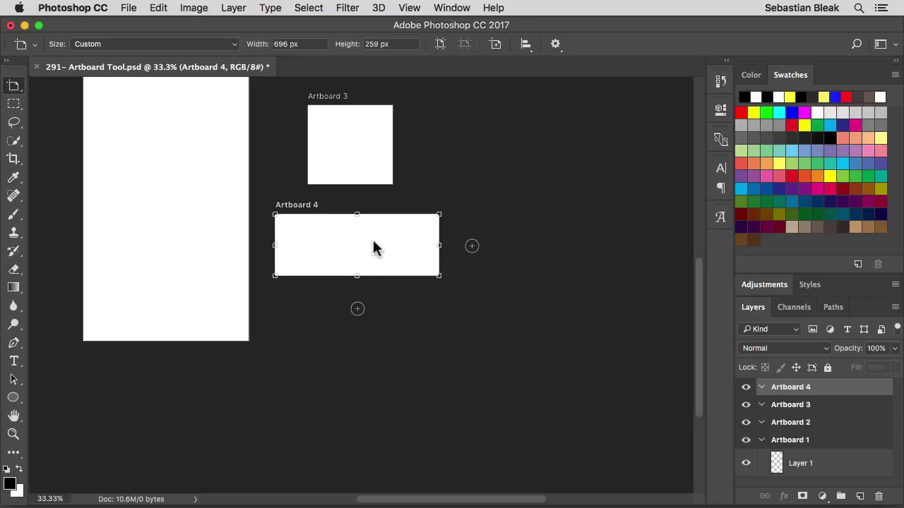
- Resize Artboard 4 to 768 × 318 px in landscape and shift it slightly right under Artboard 3
click(440, 47)
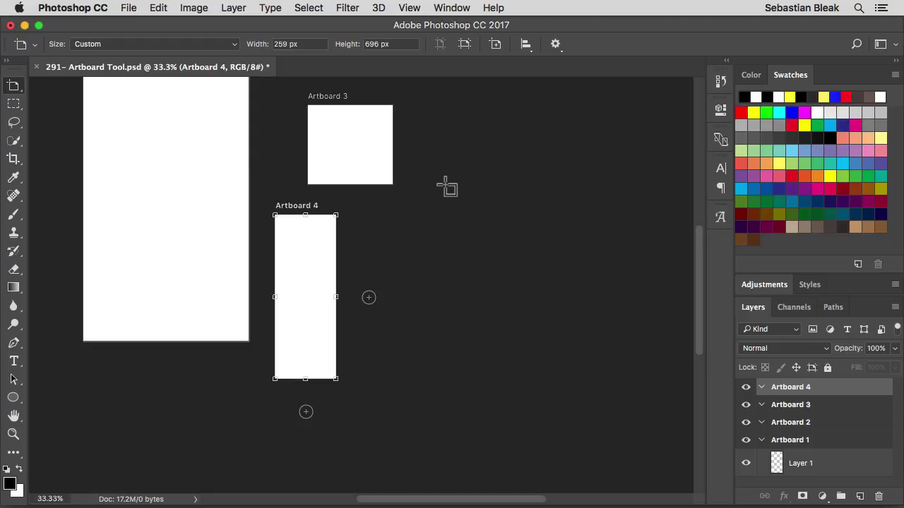
click(466, 47)
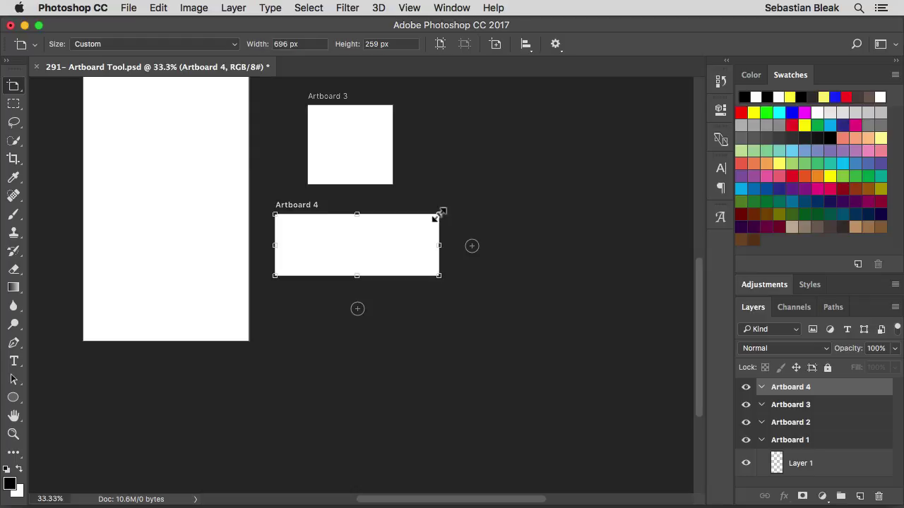
mouse_move(438, 215)
mouse_down()
mouse_move(438, 225)
mouse_move(459, 225)
mouse_move(460, 204)
mouse_move(444, 195)
mouse_move(435, 215)
mouse_move(450, 210)
mouse_move(456, 201)
mouse_move(440, 218)
mouse_move(449, 194)
mouse_up()
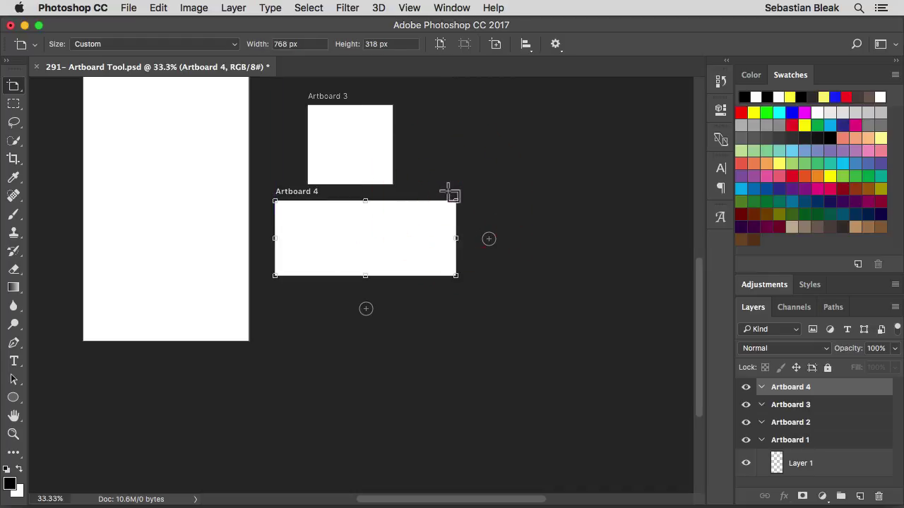
click(439, 43)
click(463, 45)
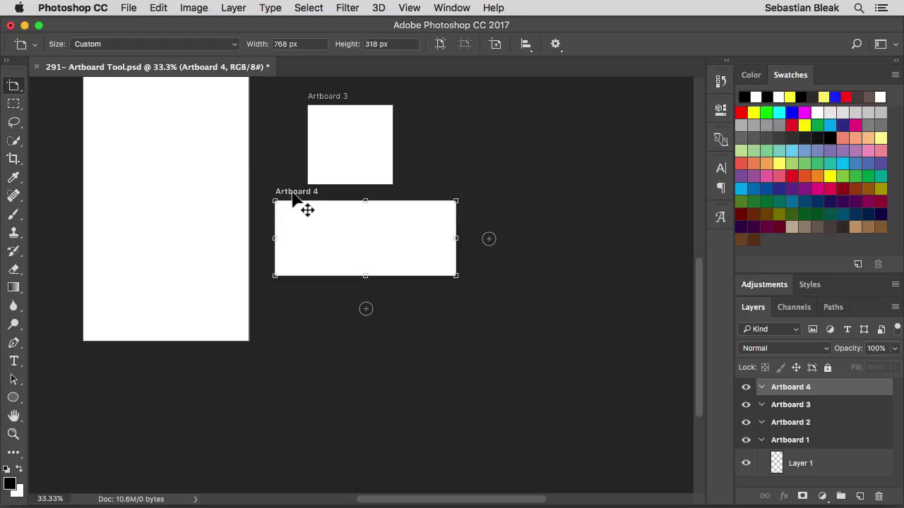
drag(293, 198, 333, 204)
- Add a 361 × 339 px Artboard 5 right of Artboard 3, undoing a first one misplaced beside Artboard 2
scroll(439, 195, up, 5)
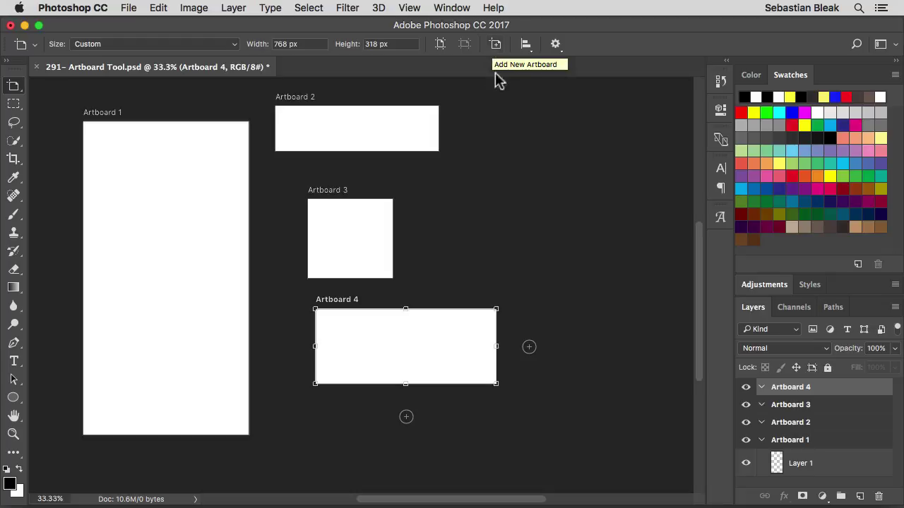
click(336, 198)
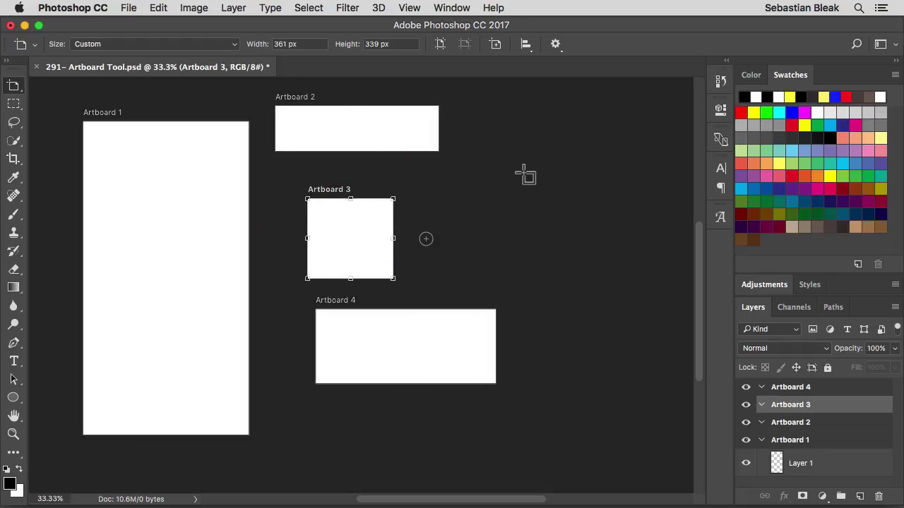
click(495, 44)
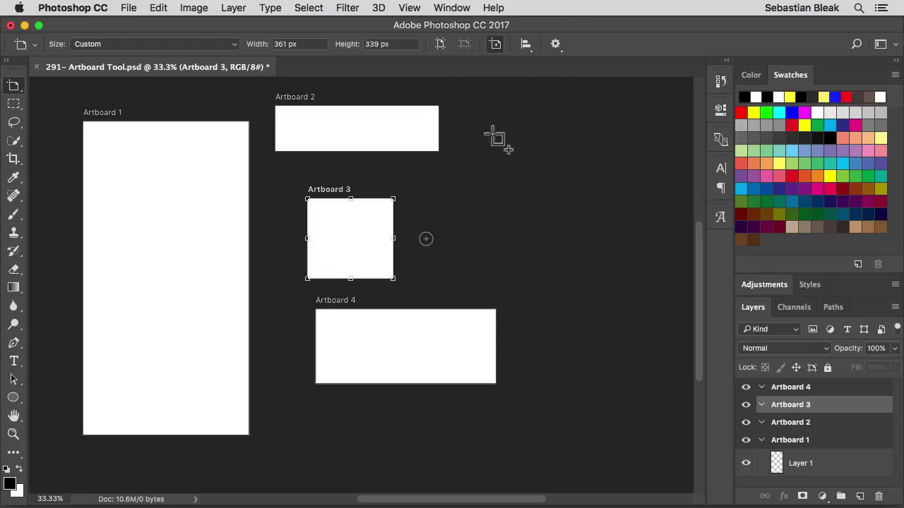
click(477, 123)
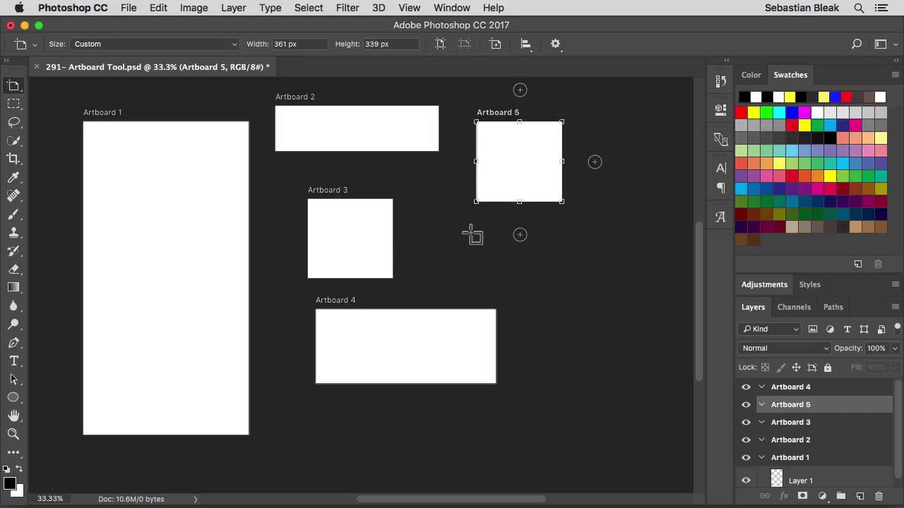
key(super+z)
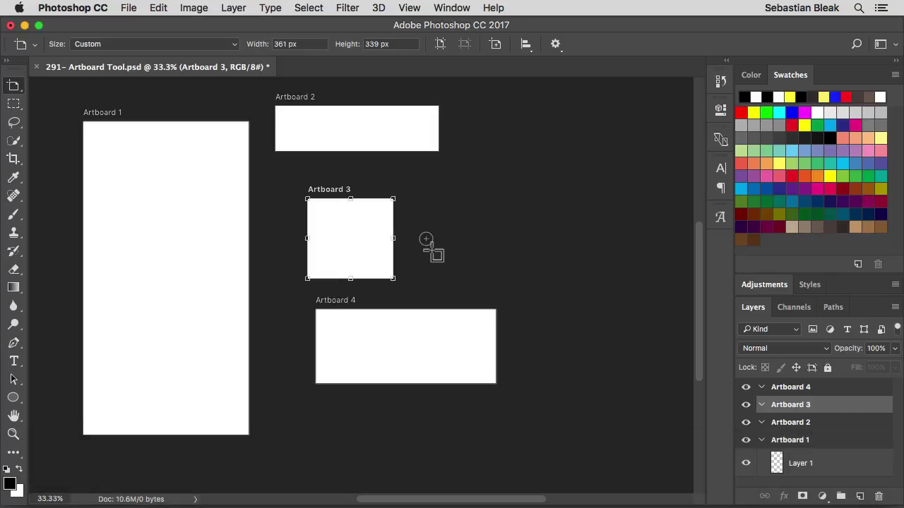
click(426, 240)
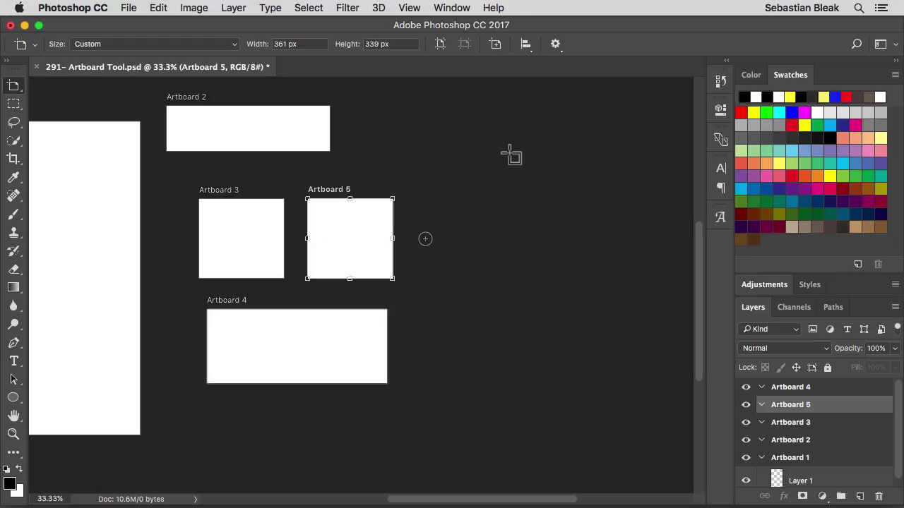
- Undo Artboard 5 and pan the canvas to bring Artboard 1 back into view
key(super+z)
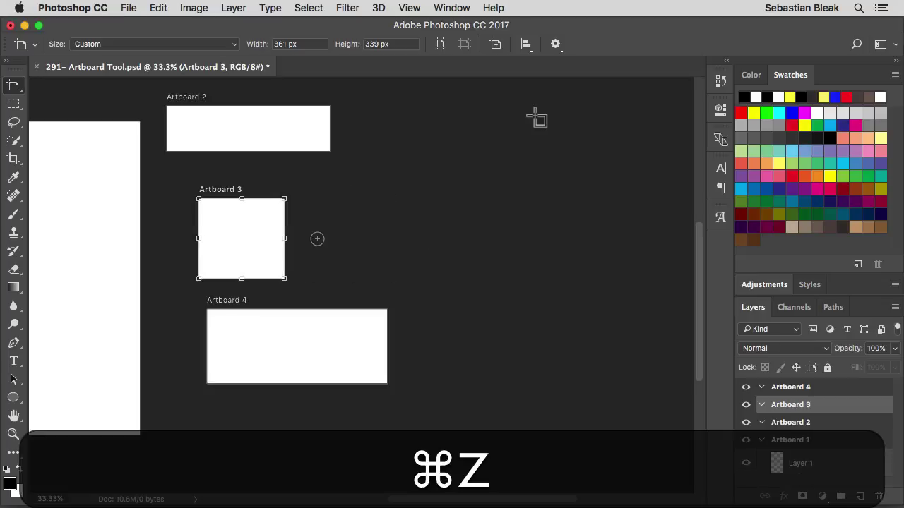
click(526, 45)
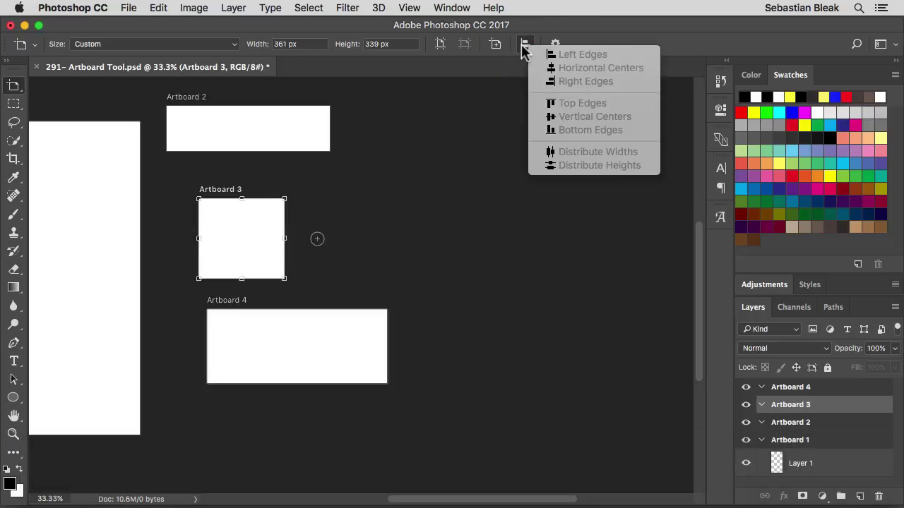
click(525, 46)
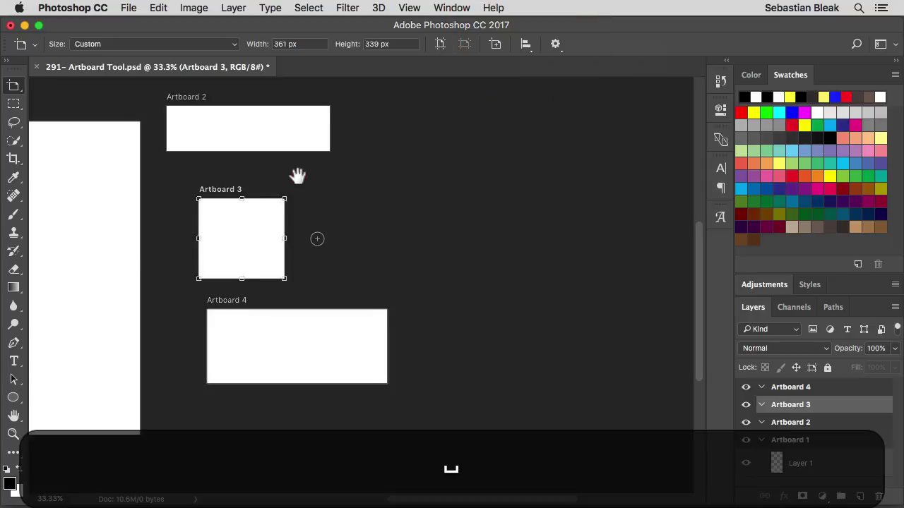
drag(296, 175, 418, 193)
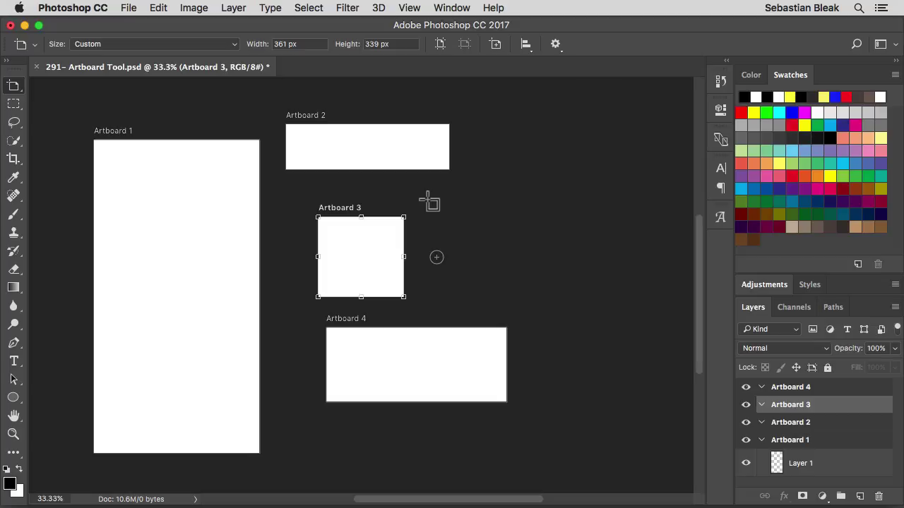
- Select Artboard 3, then add Artboards 2 and 4 to the selection
click(792, 390)
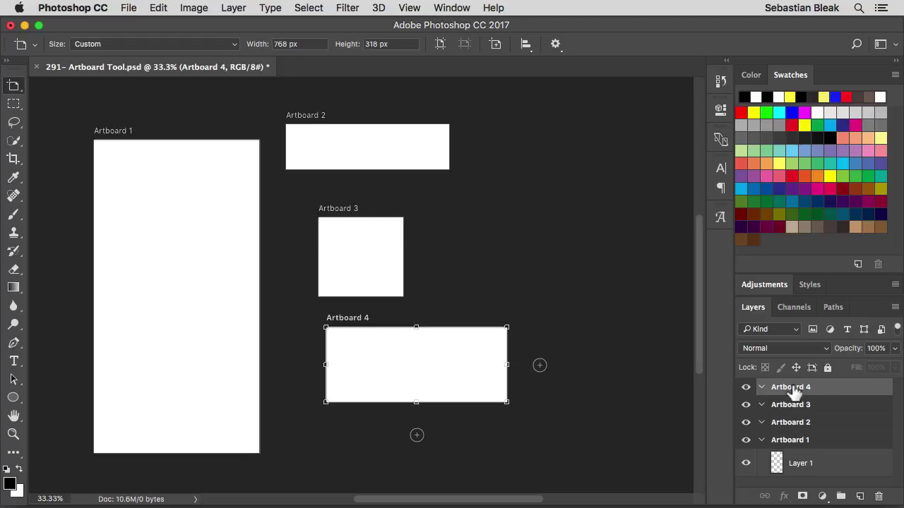
click(789, 424)
click(786, 408)
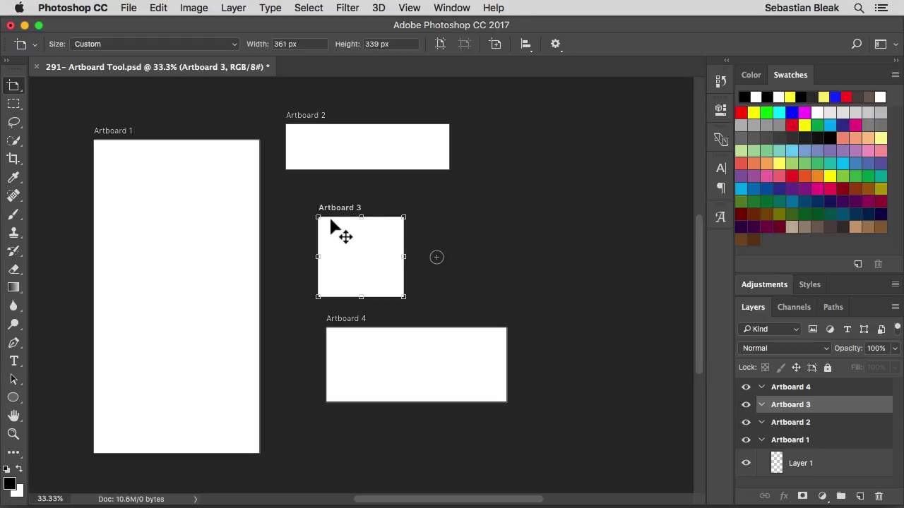
shift+click(307, 118)
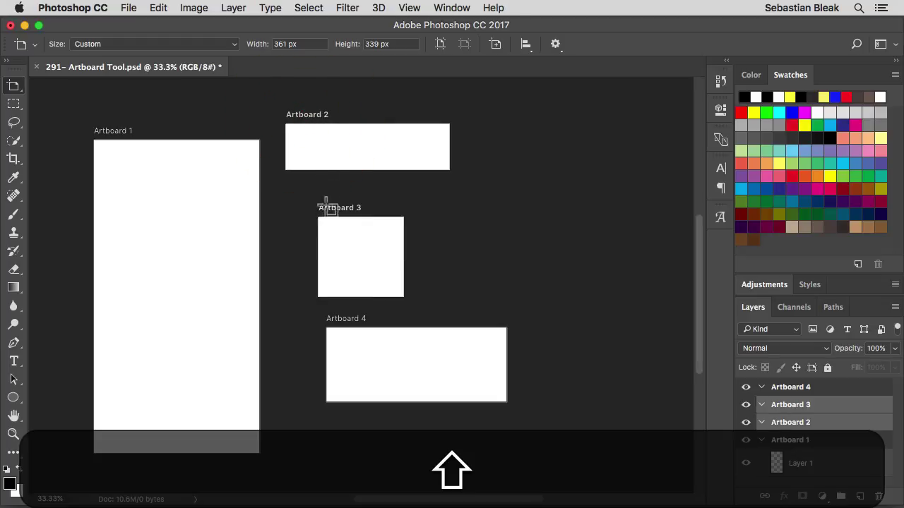
shift+click(351, 324)
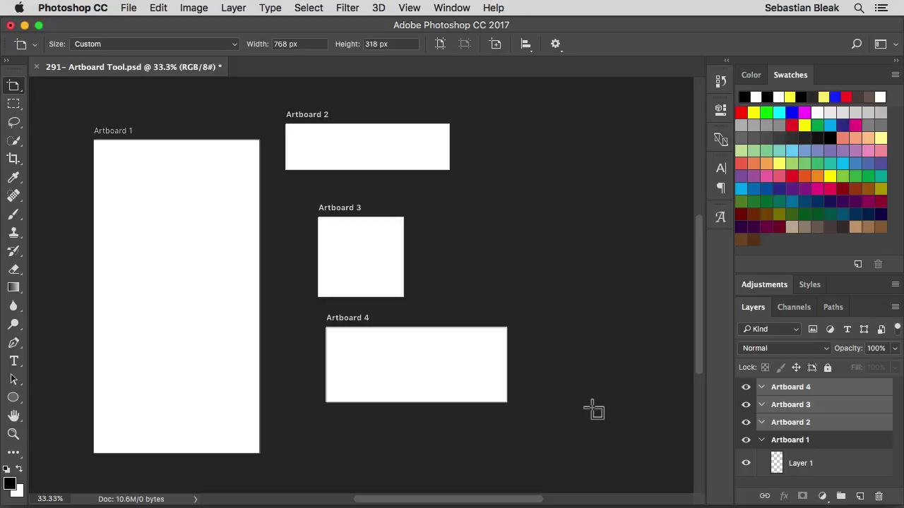
- Align Artboards 2, 3 and 4 by Horizontal Centers, then apply Distribute Heights
click(526, 45)
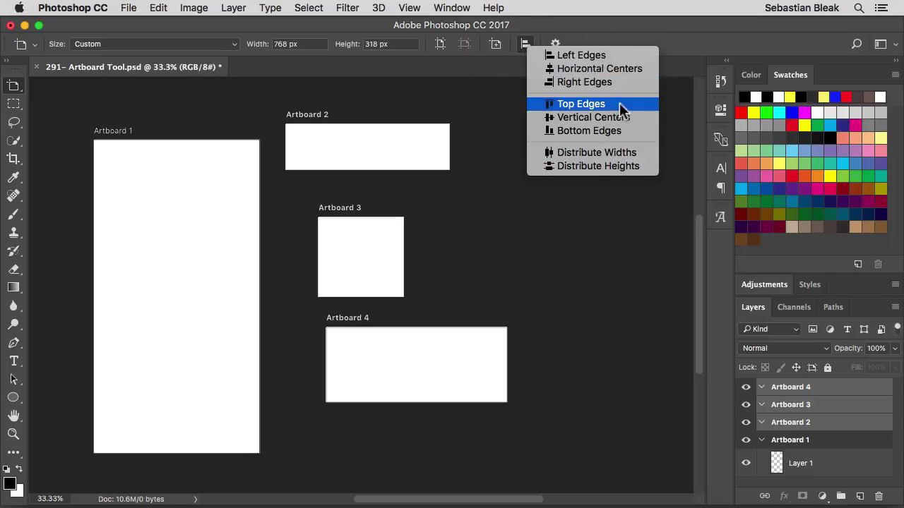
click(599, 68)
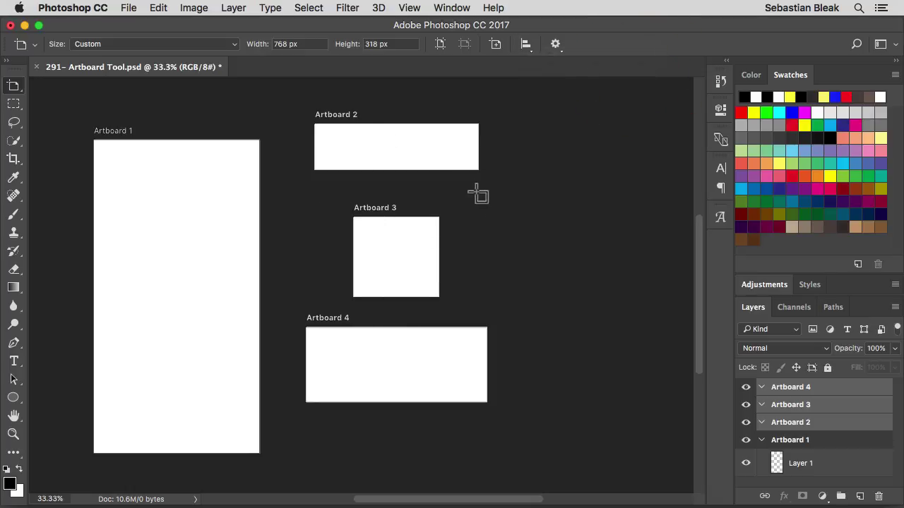
click(524, 46)
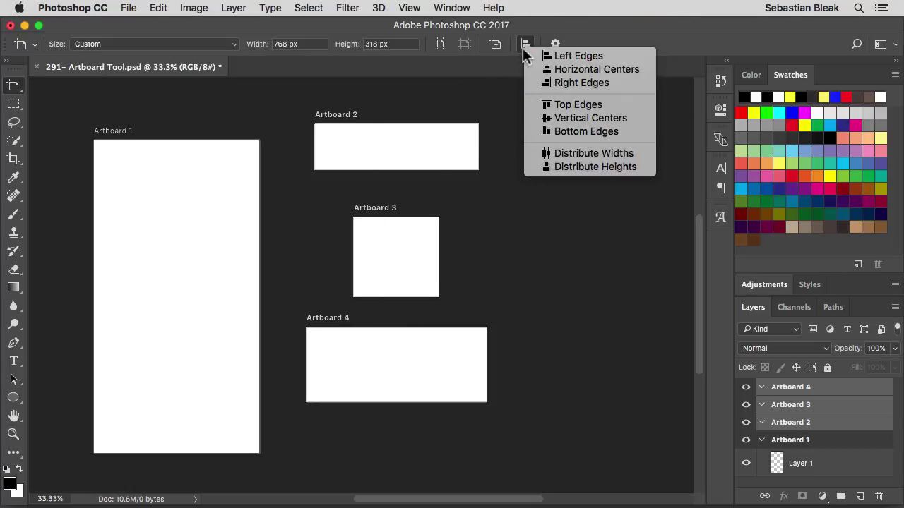
click(573, 169)
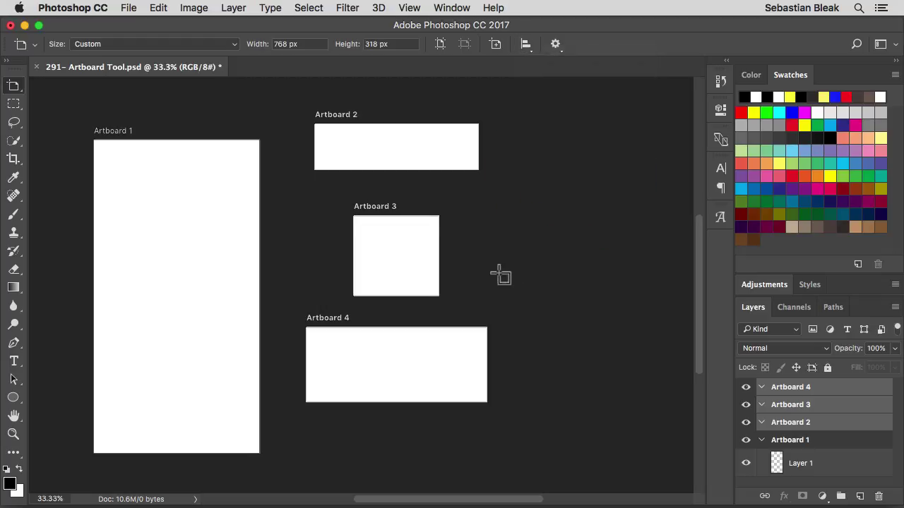